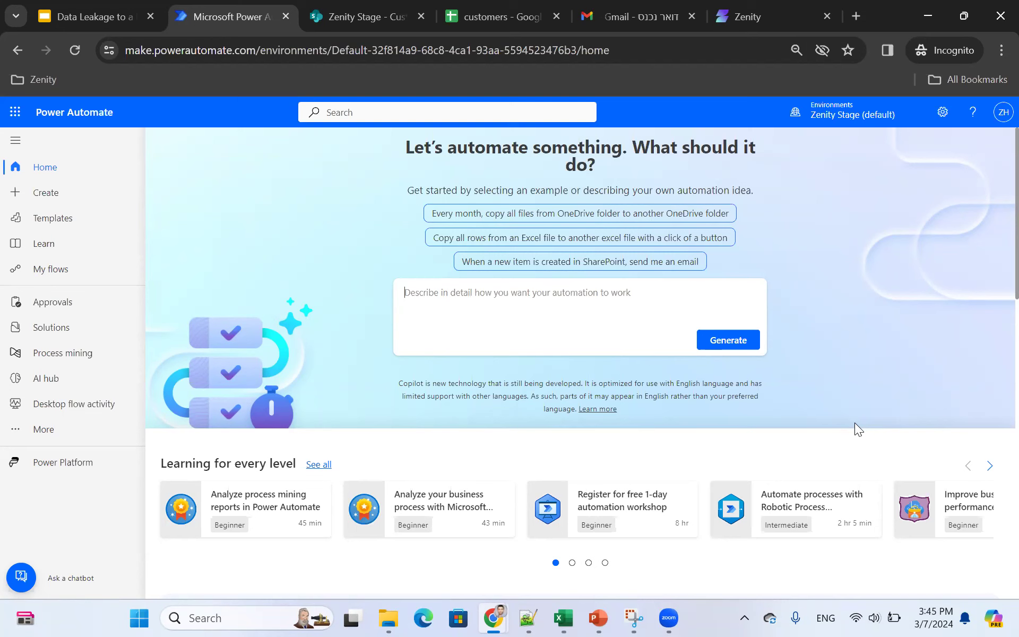
Step: Have Copilot generate a flow from the pasted SharePoint-to-Google-Sheets-and-Gmail description
type("when an item is added to a sharepoint site, update google sheets and send a gmail")
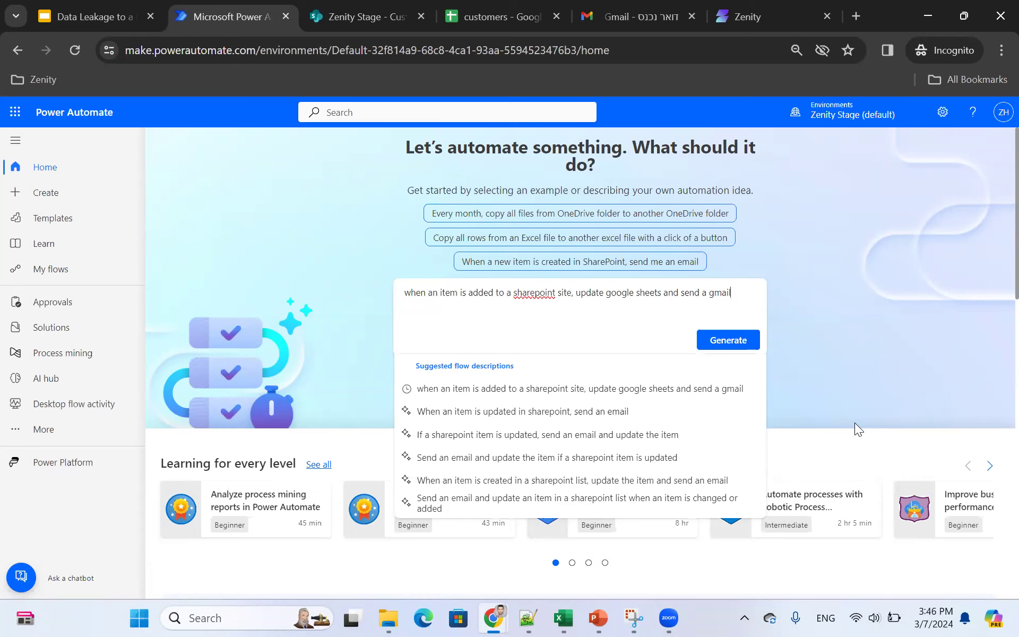
key("Return")
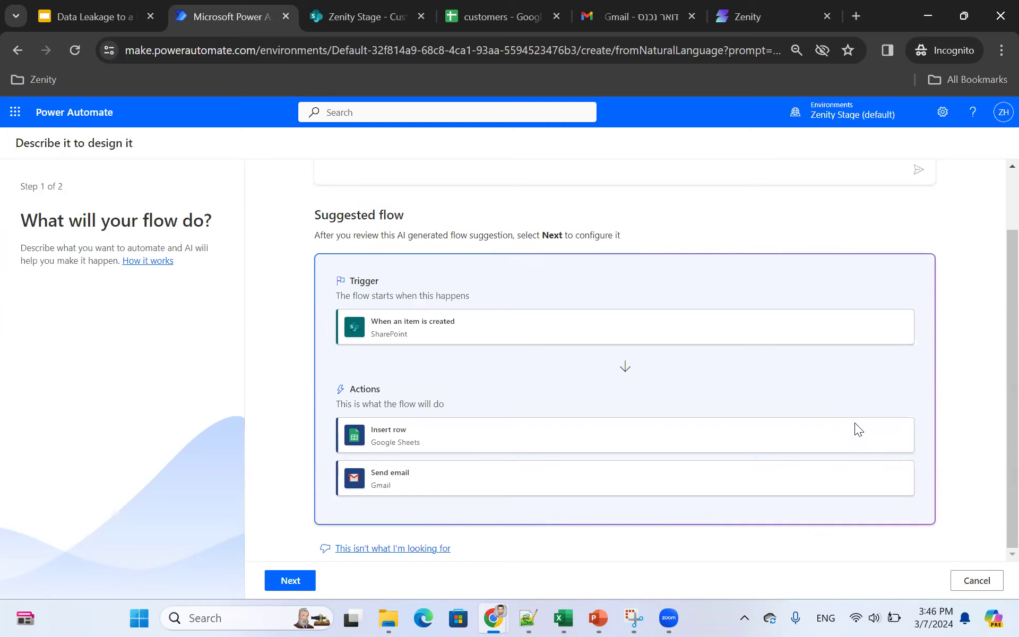
Step: Accept the suggested flow, confirm its SharePoint, Google Sheets and Gmail connections, and create it
key("Return")
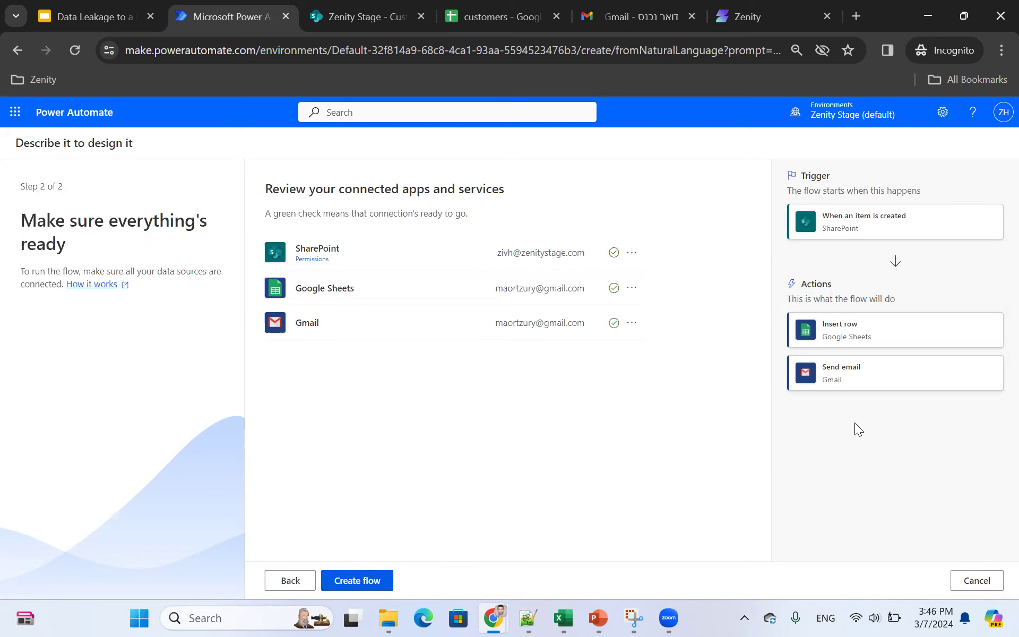
key("Return")
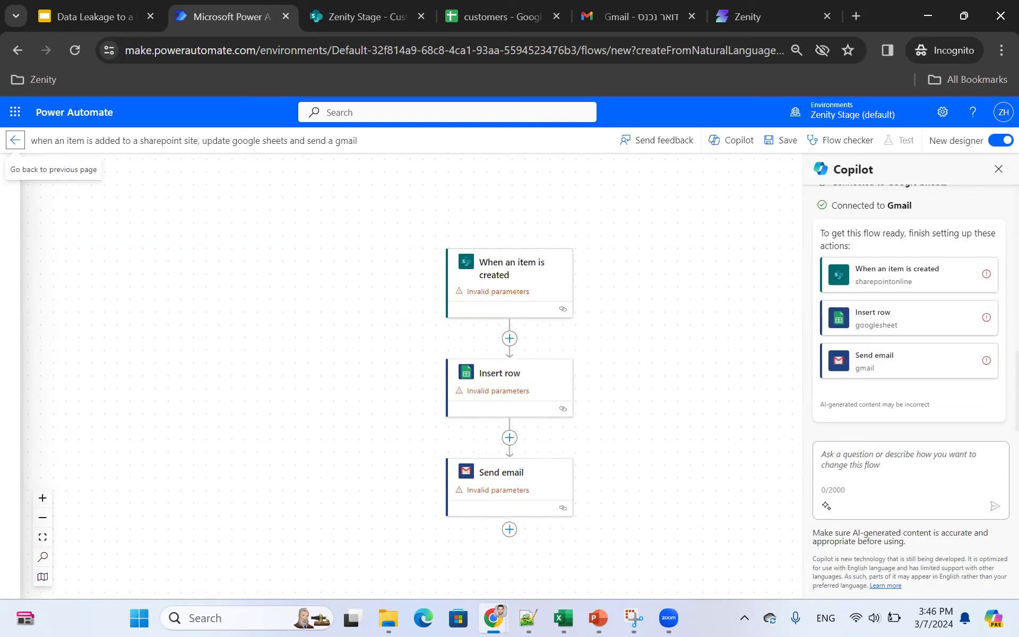
Step: Point the SharePoint trigger at the Customer list on the Zenity Stage site
left_click(511, 274)
left_click(200, 262)
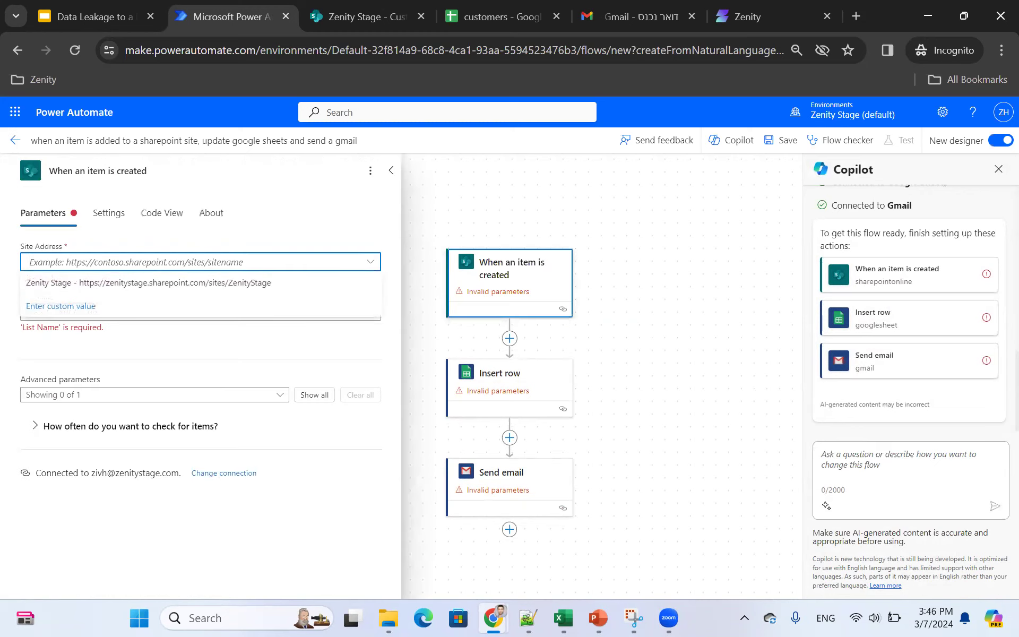
left_click(148, 282)
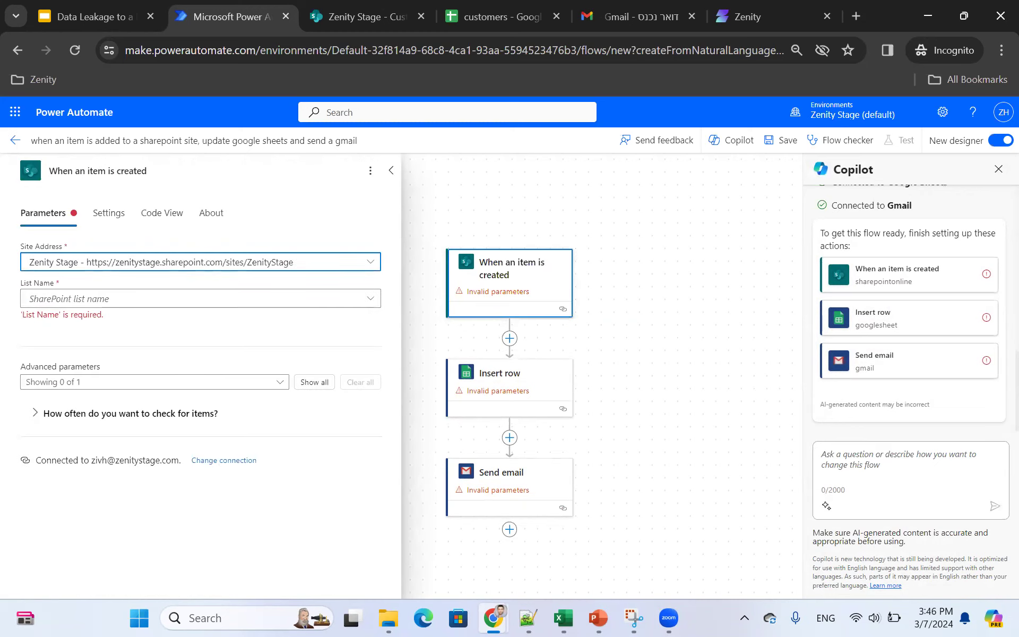
left_click(201, 298)
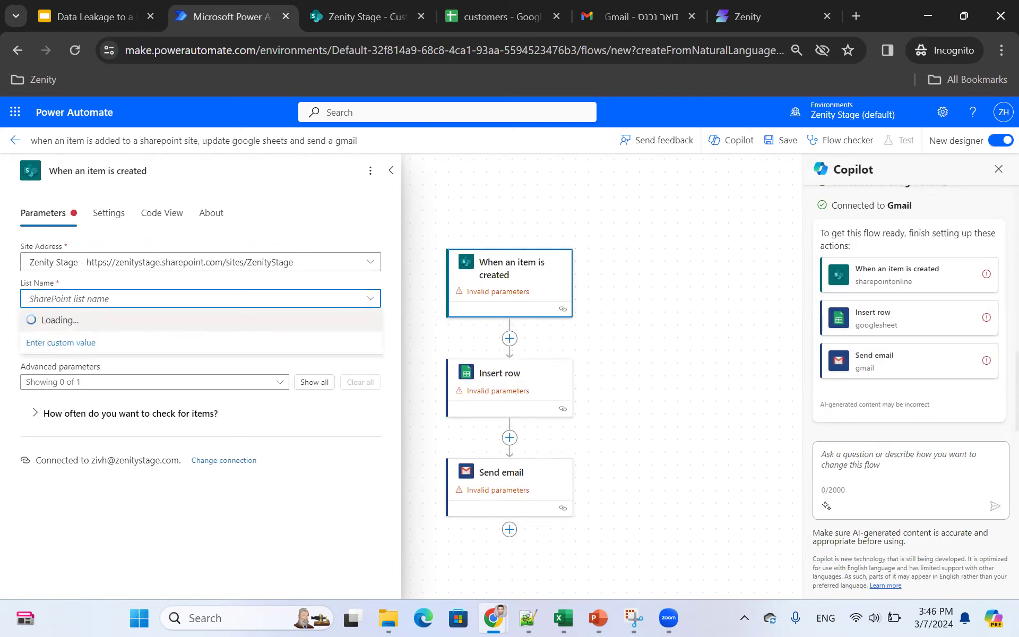
left_click(50, 343)
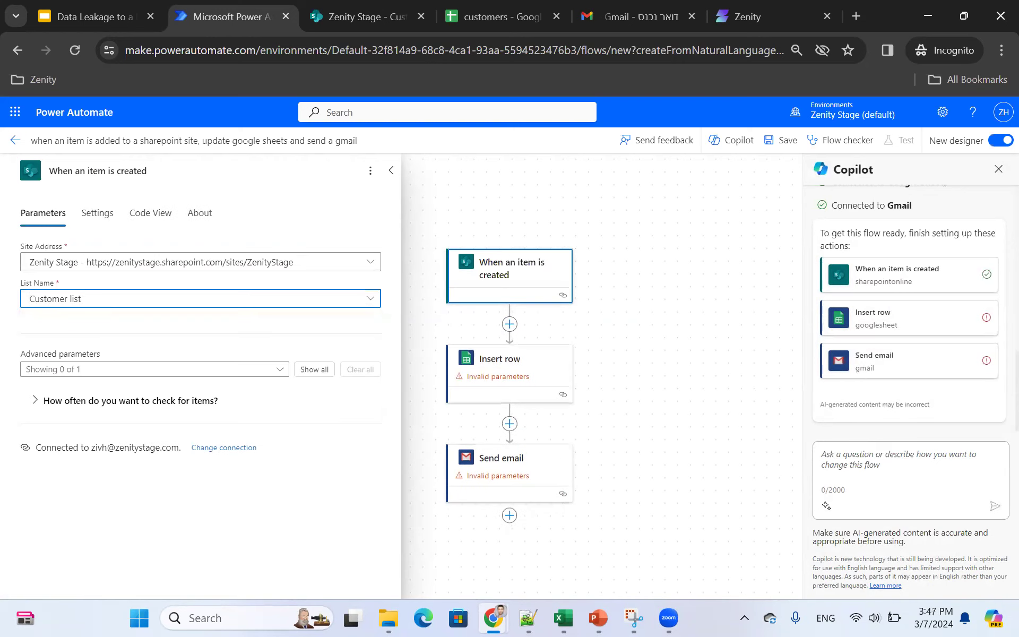
Step: Set Insert row to the /customers spreadsheet's customers worksheet
left_click(500, 366)
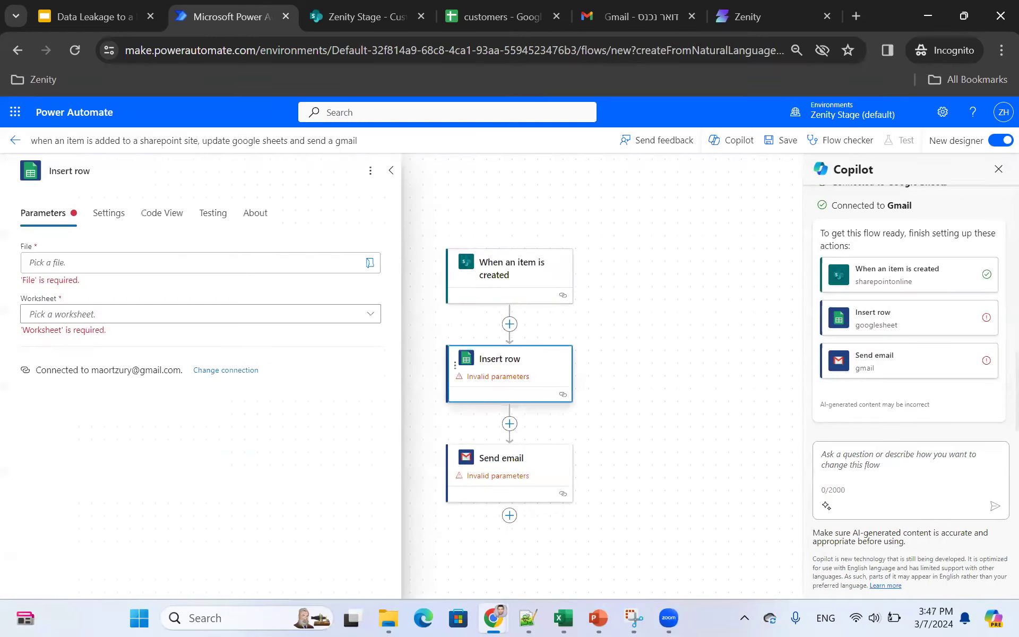
left_click(370, 263)
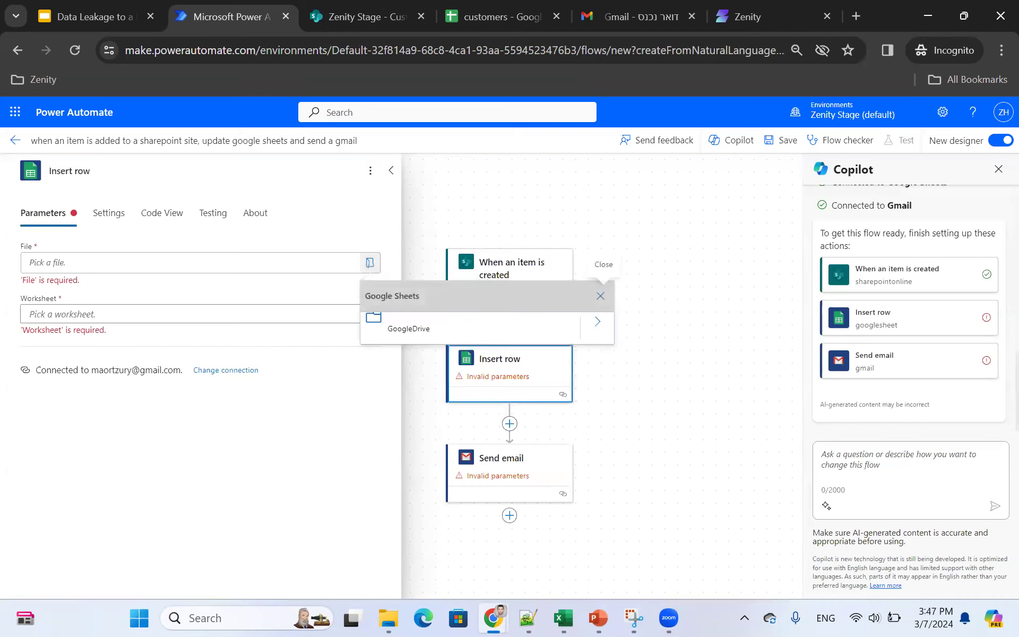
left_click(597, 321)
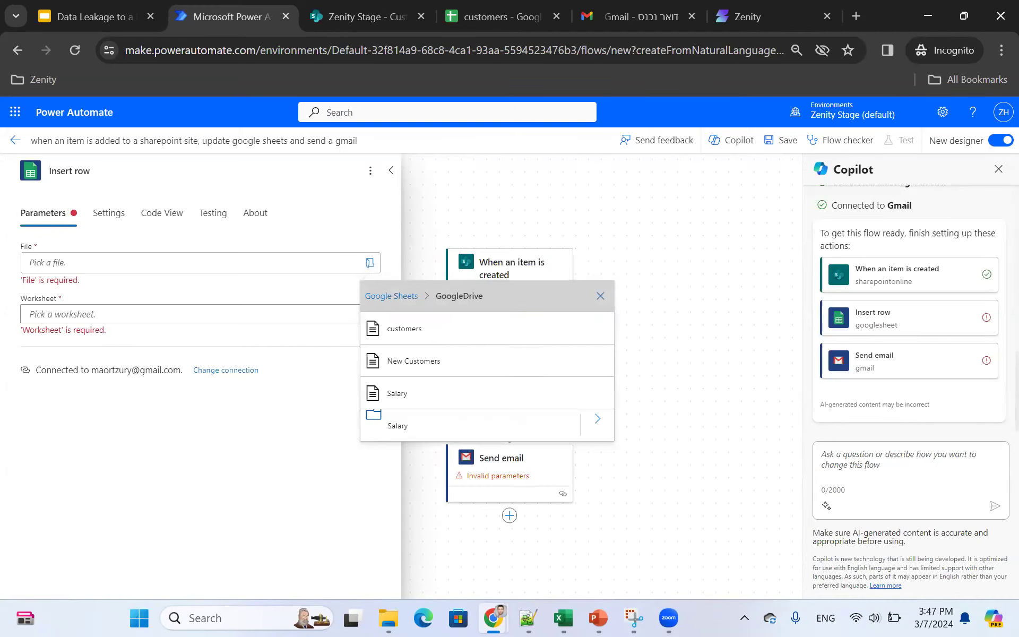
left_click(405, 328)
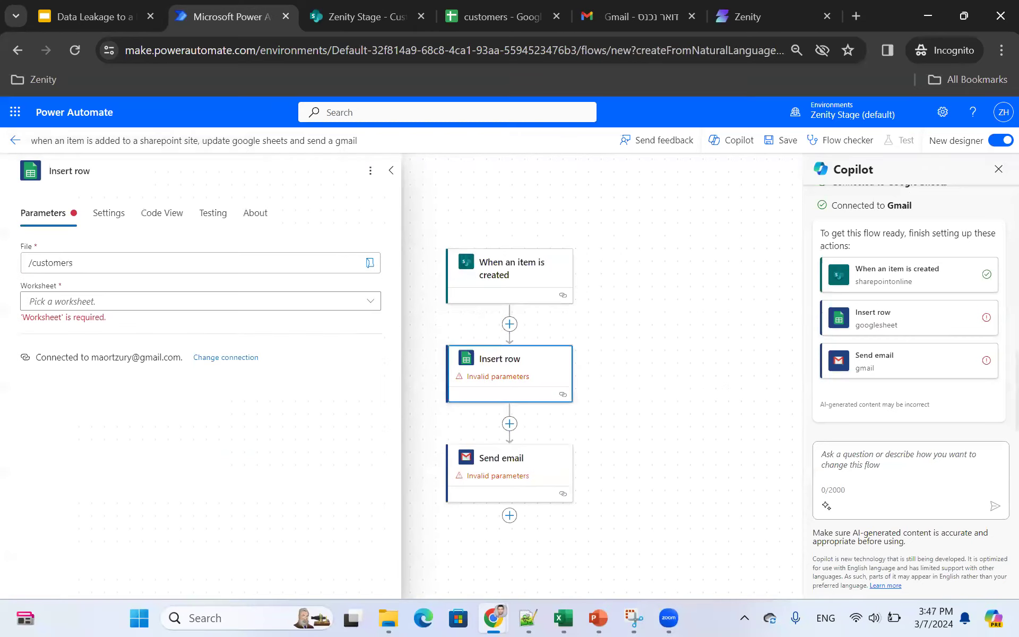
left_click(370, 301)
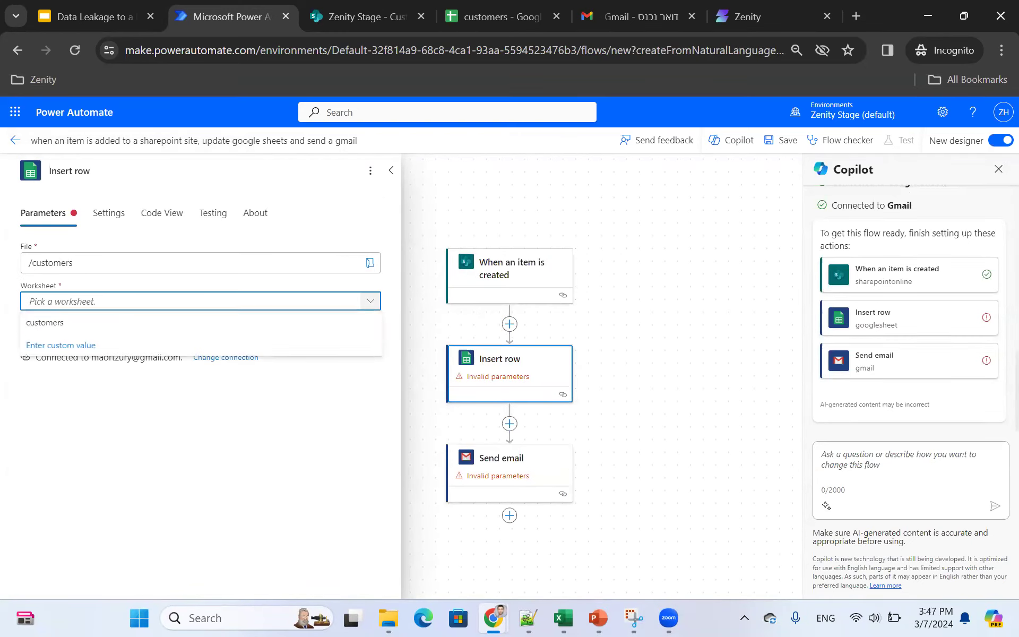
left_click(200, 322)
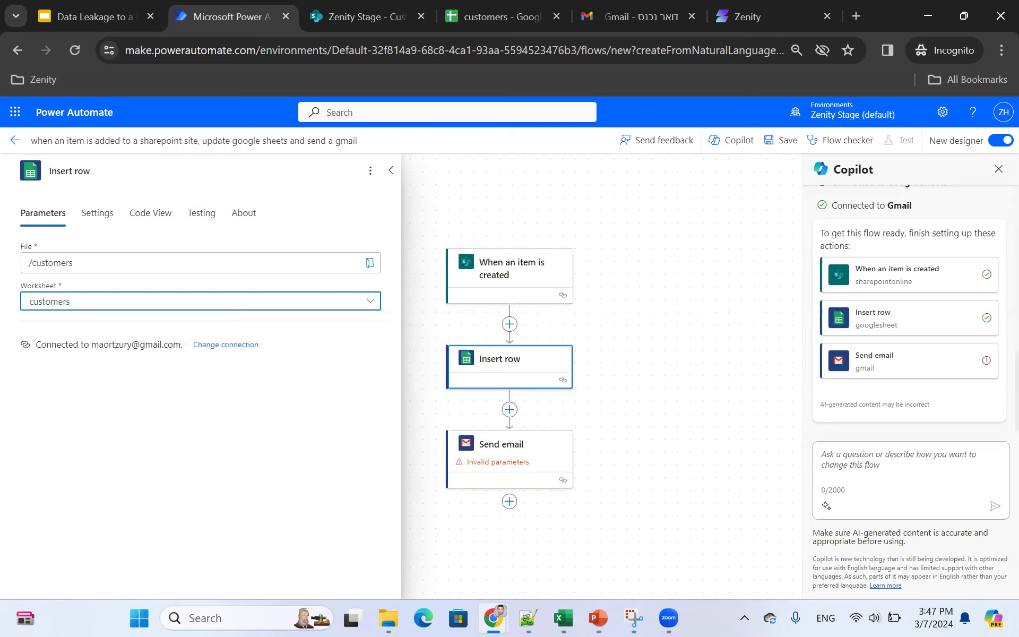
left_click(391, 170)
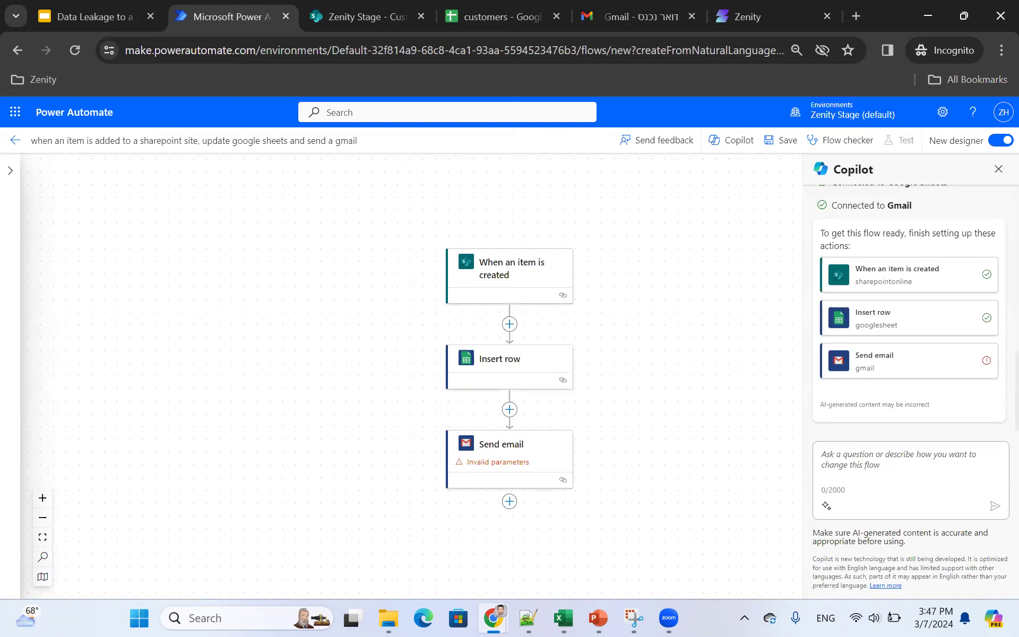
Step: Enter the recipient's e-mail address in the Send email step
left_click(510, 451)
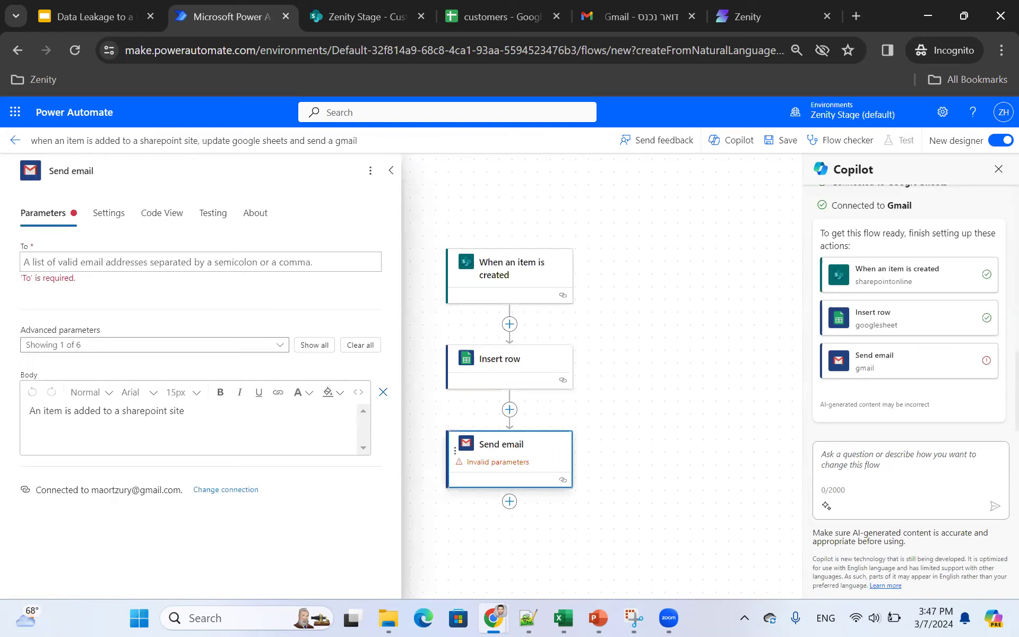
left_click(22, 268)
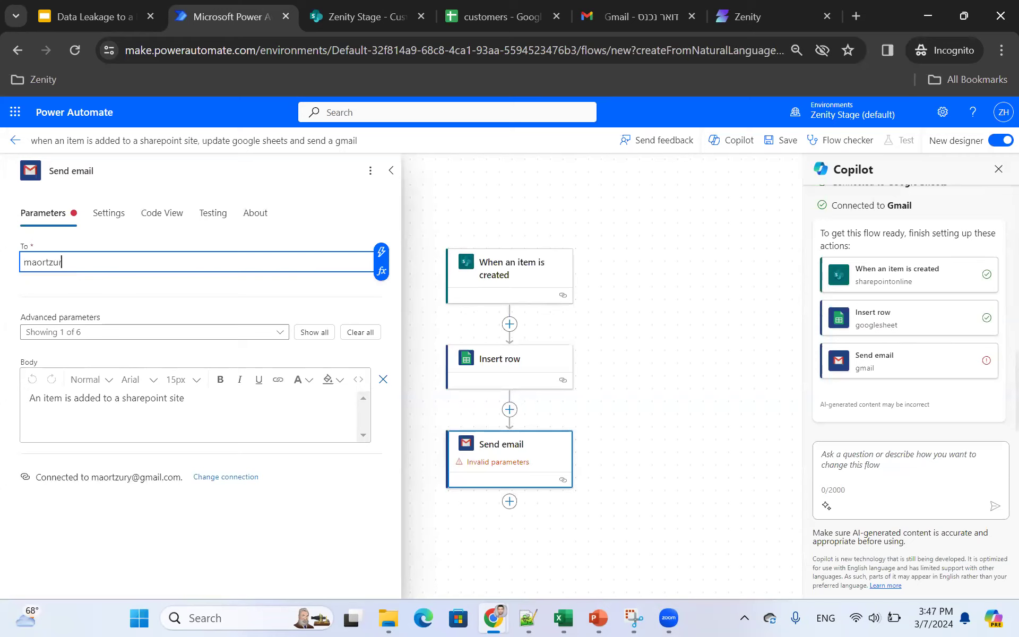
Step: Add a Subject to the email reading 'Sharepoint Customer Sync'
left_click(154, 332)
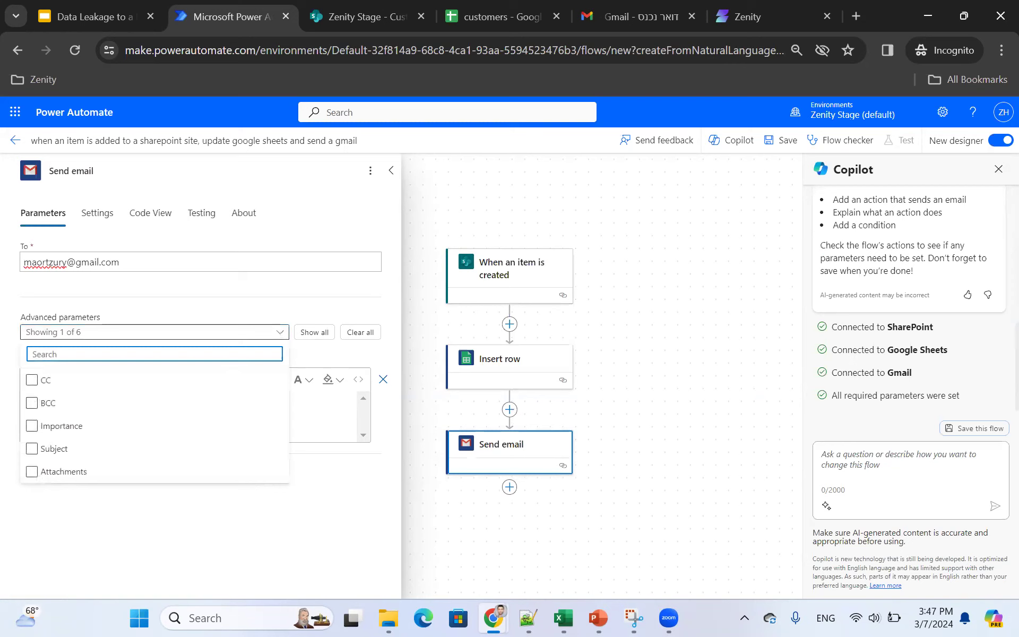
left_click(53, 449)
key("Escape")
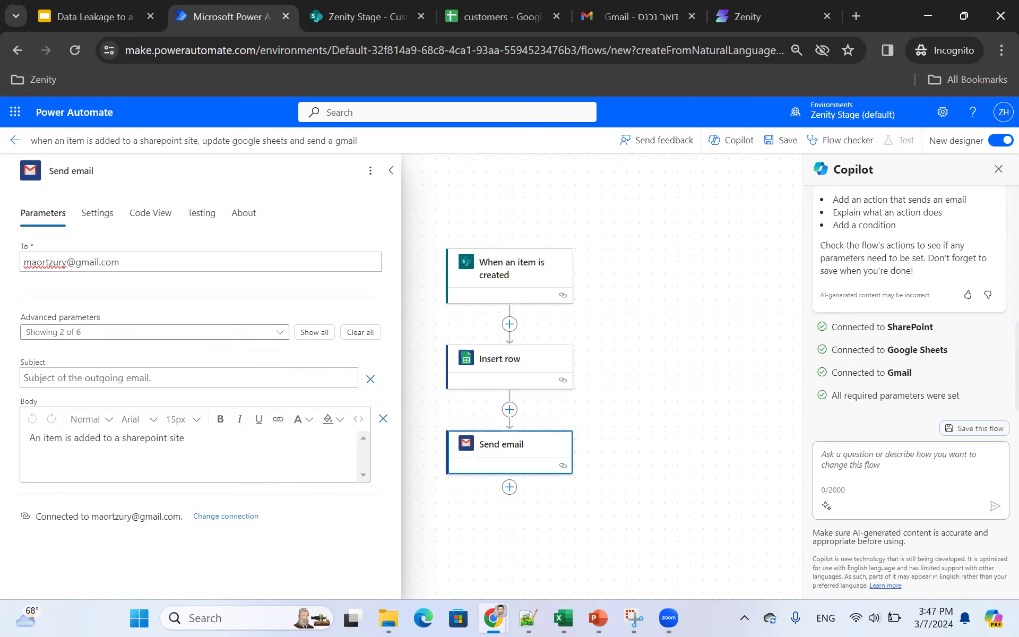
left_click(24, 383)
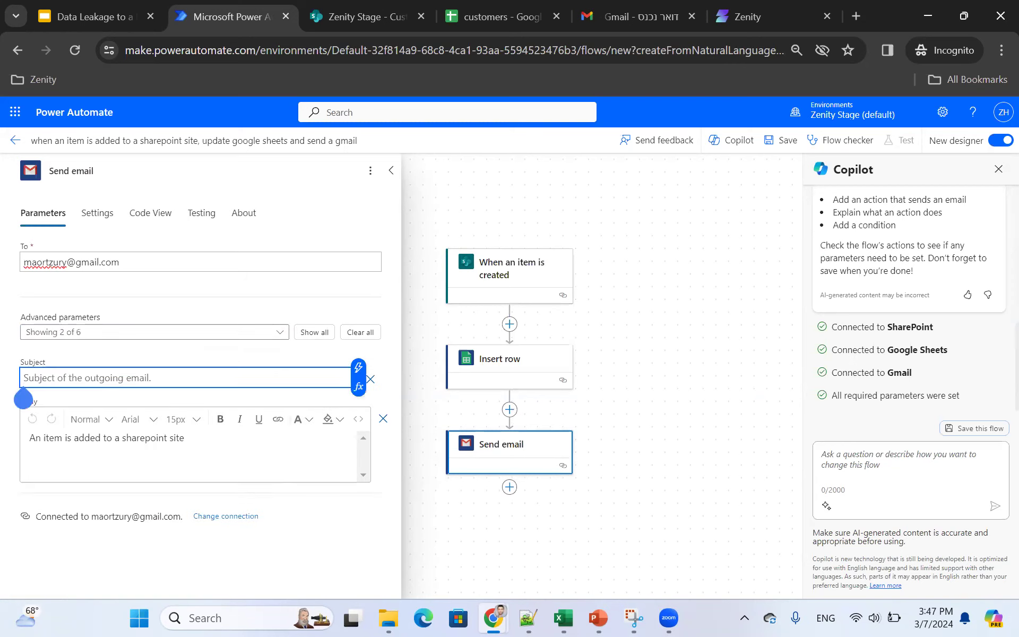
type("Sharepoint Customer Sync")
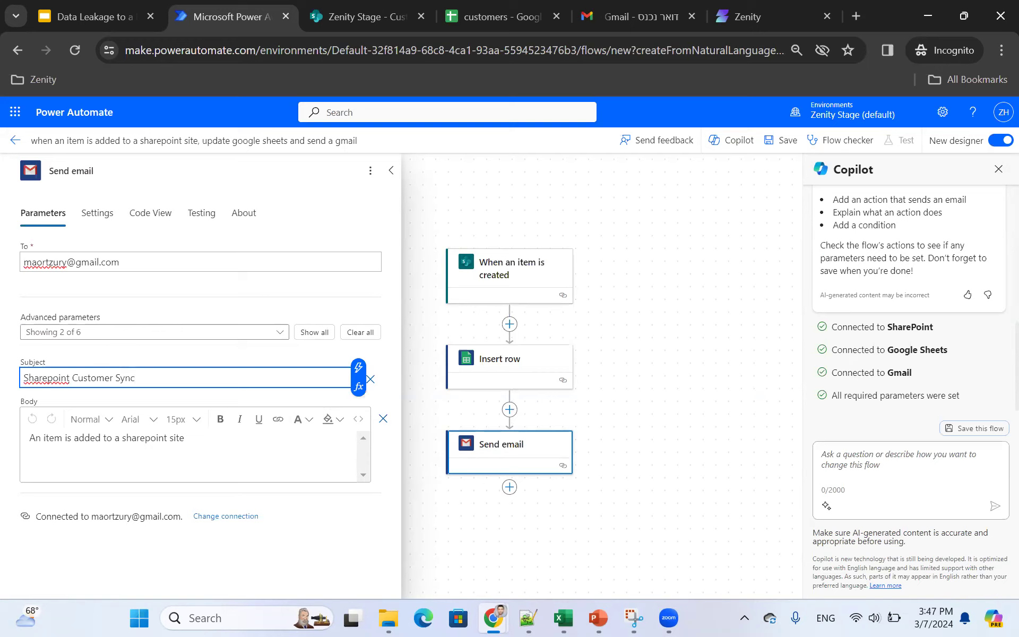
left_click(391, 170)
Step: Add the Customer Name, Customer Opp and Customer Contact columns to Insert row
left_click(504, 359)
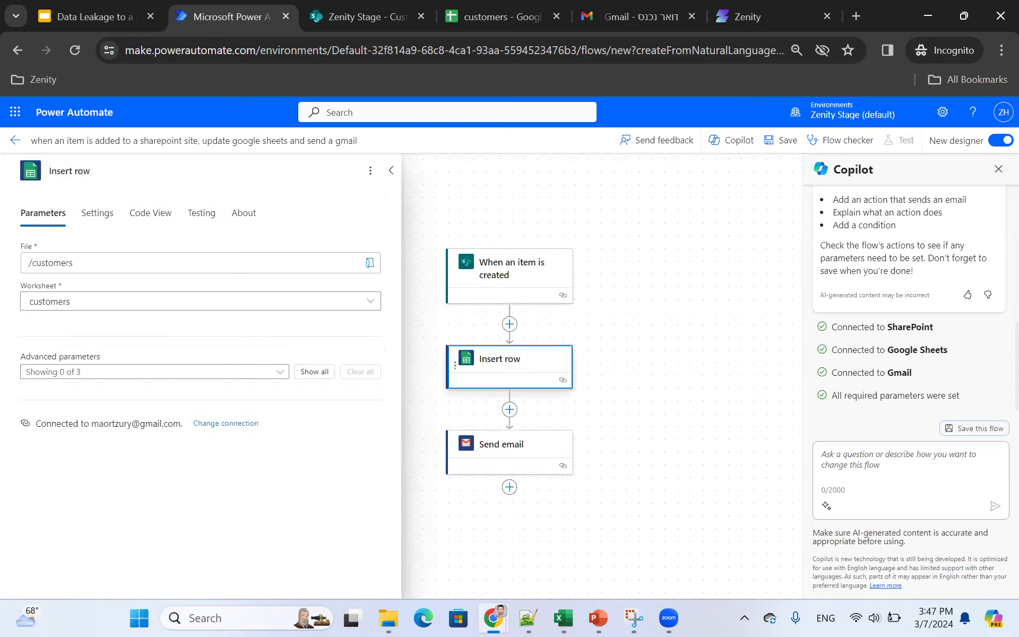
left_click(154, 372)
left_click(70, 390)
left_click(67, 413)
left_click(73, 436)
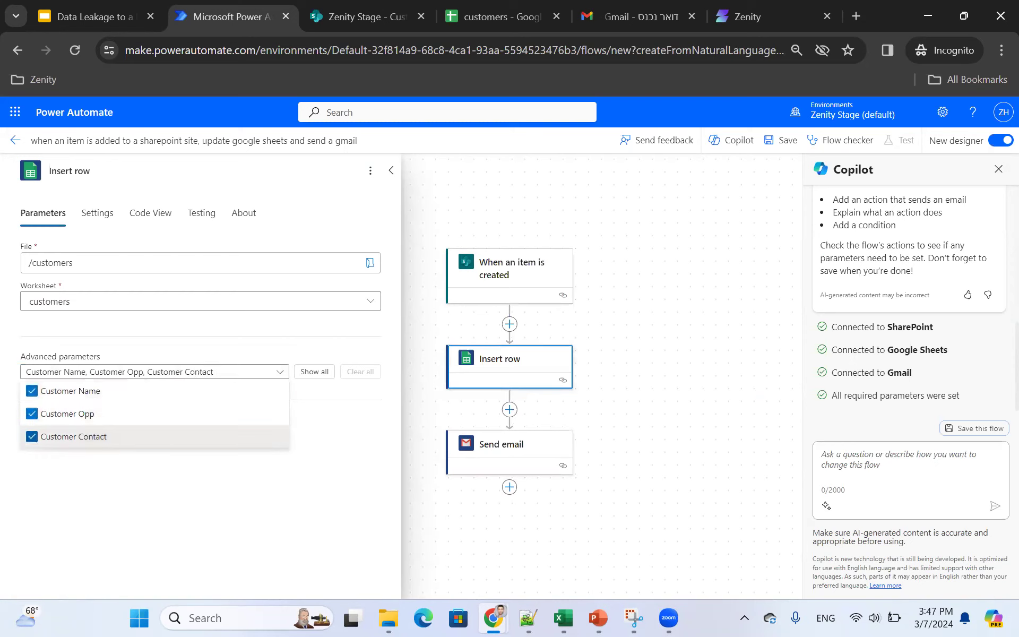
left_click(256, 493)
Step: Fill those columns with the item's Title, Opportunity Size and Customer Contact, then save the flow
left_click(189, 417)
left_click(358, 409)
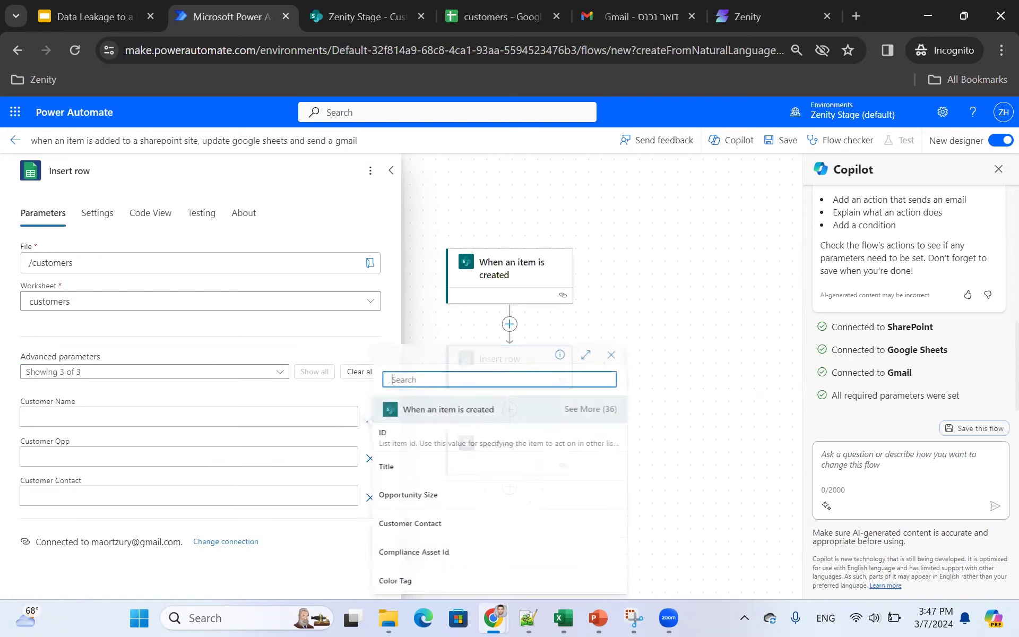
left_click(387, 466)
left_click(189, 456)
left_click(358, 448)
left_click(408, 494)
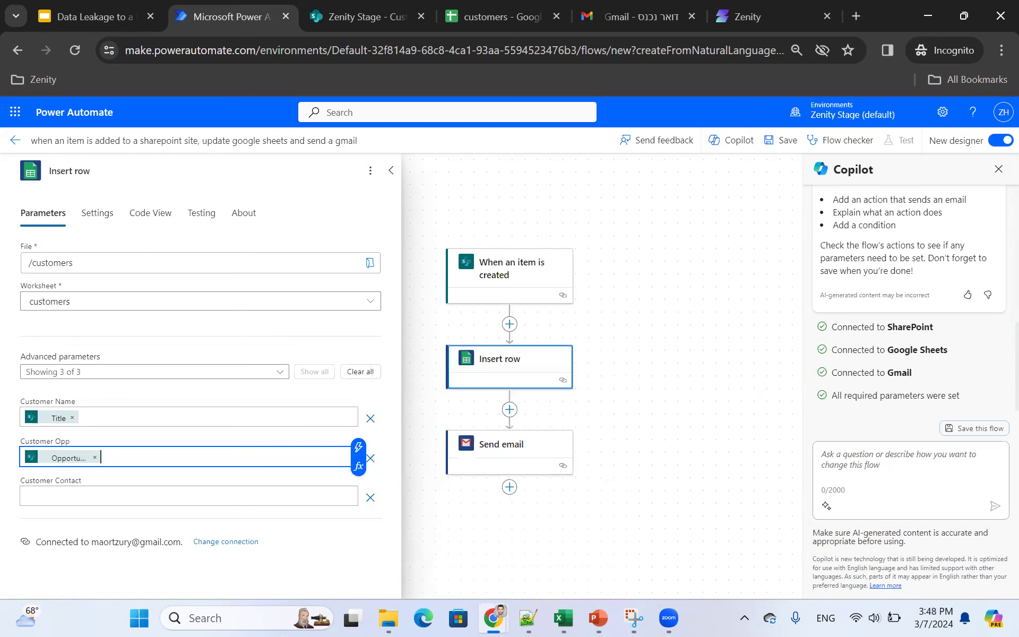
left_click(189, 495)
left_click(357, 488)
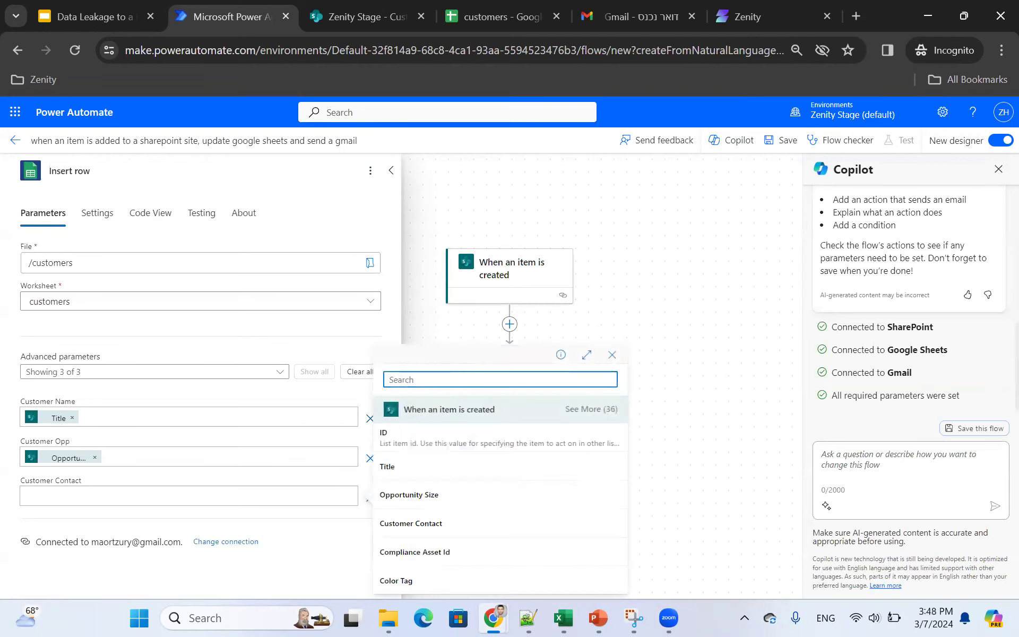
left_click(410, 524)
left_click(391, 170)
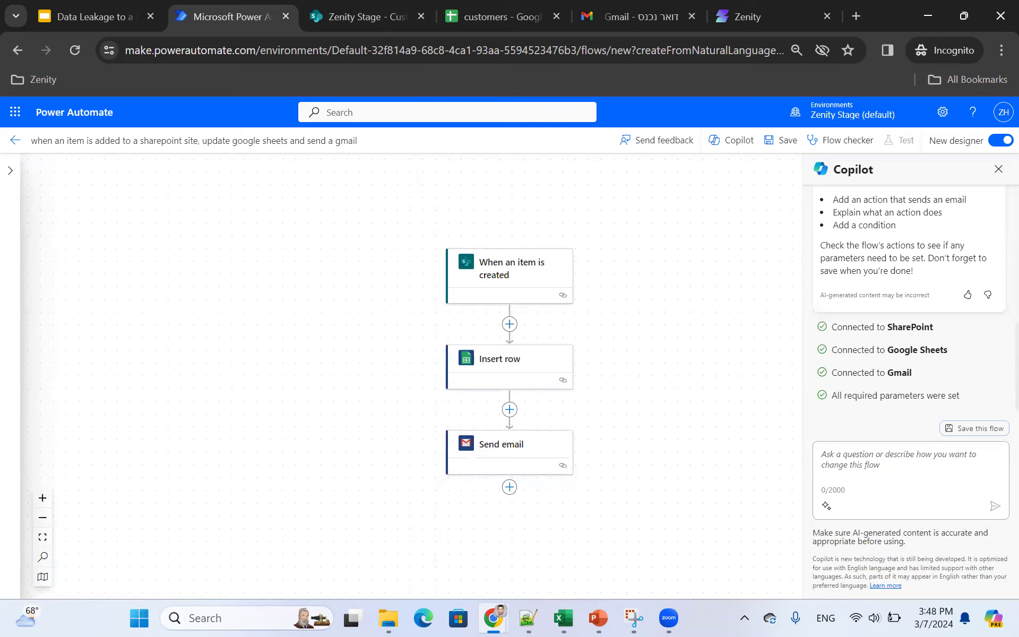
left_click(781, 140)
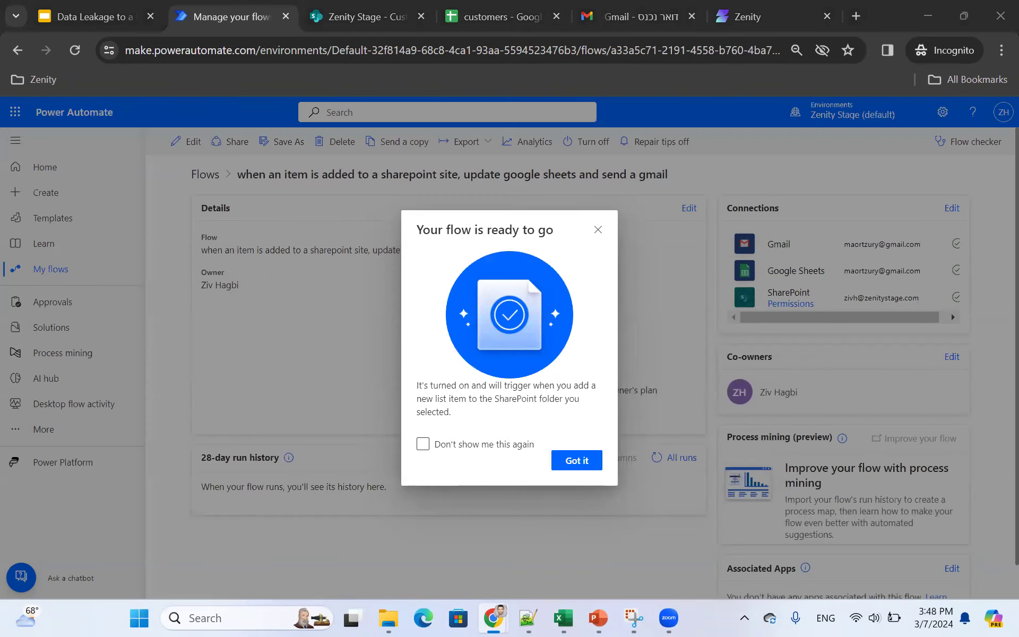
Step: Dismiss the flow-ready notice and switch to the SharePoint Customer list tab
left_click(577, 460)
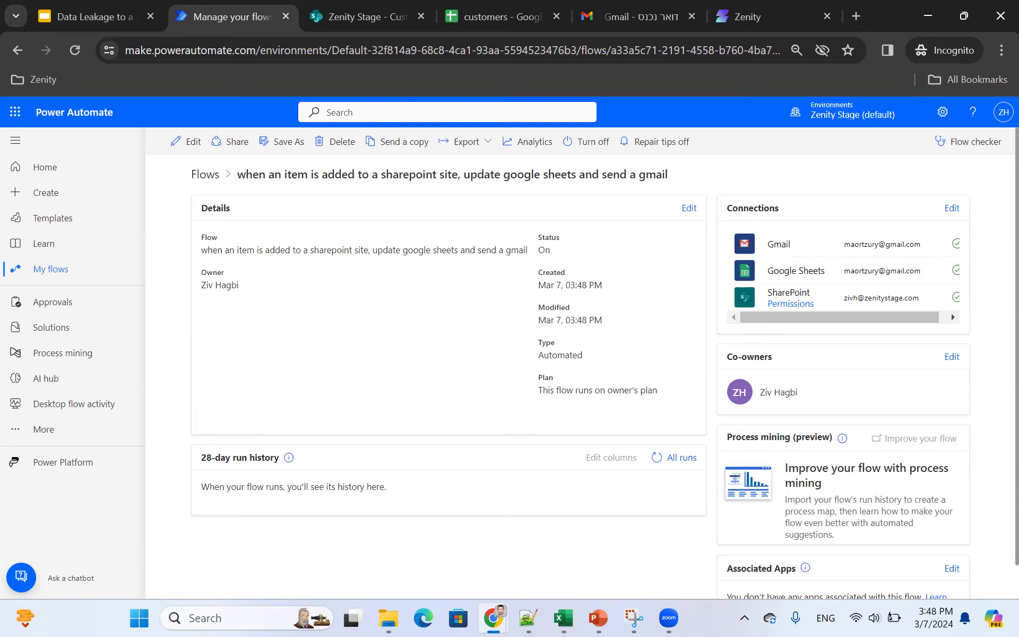
key("ctrl+Tab")
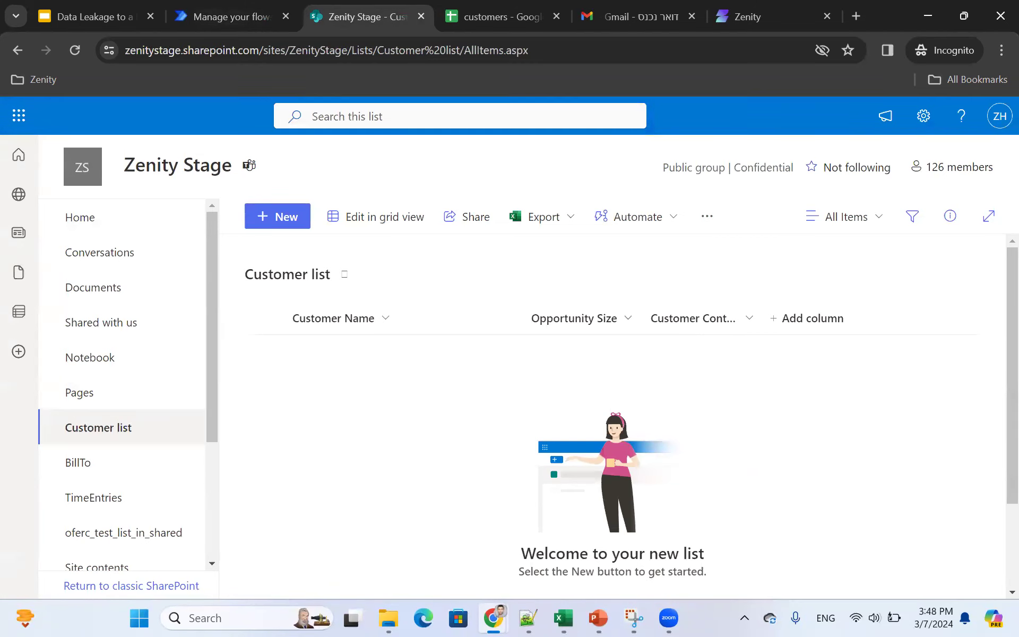
Step: Save a Customer list item Goddies.ltd with opportunity size 150000 and the contact's e-mail
left_click(277, 216)
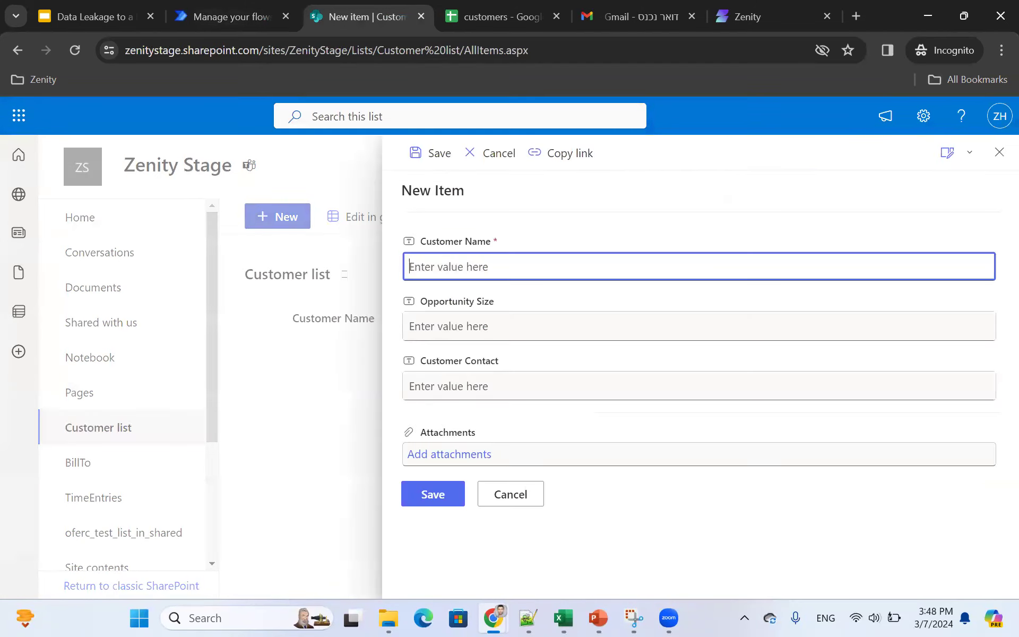
type("Godd")
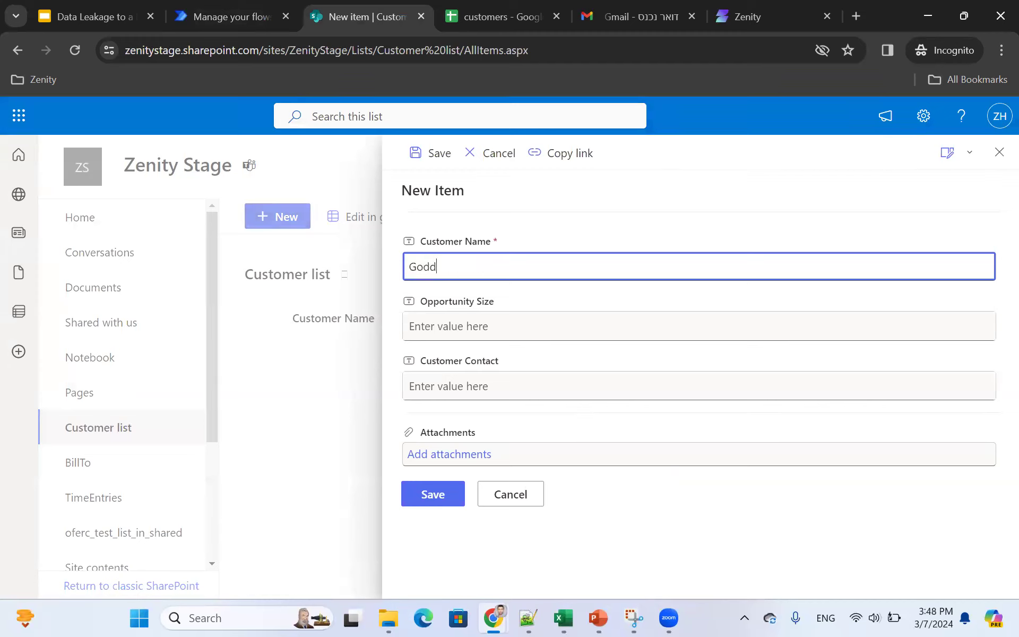
type("ies.ltd")
key("Tab")
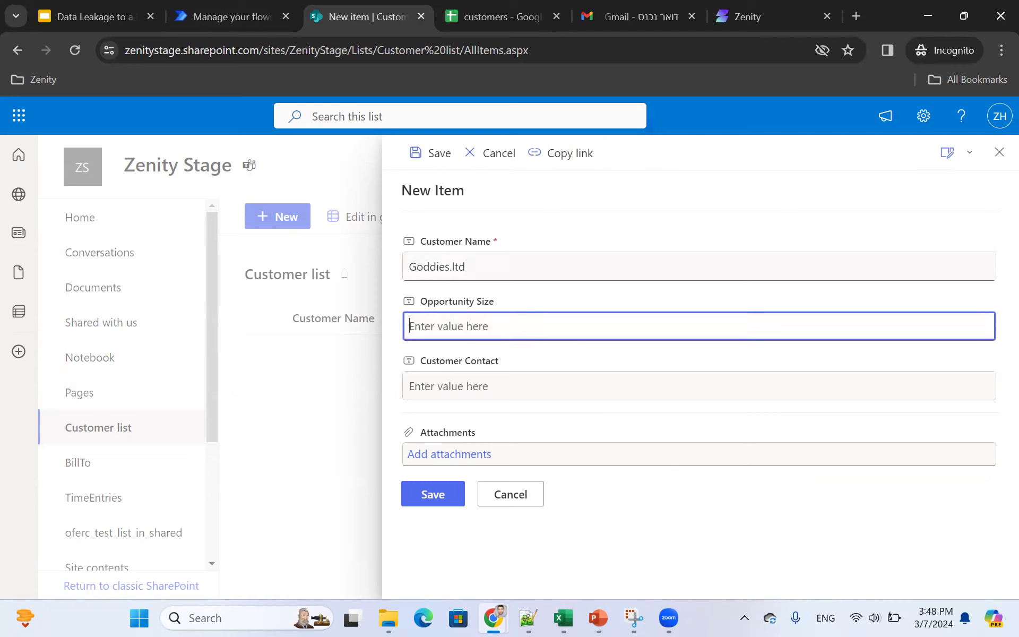
type("150000")
key("Tab")
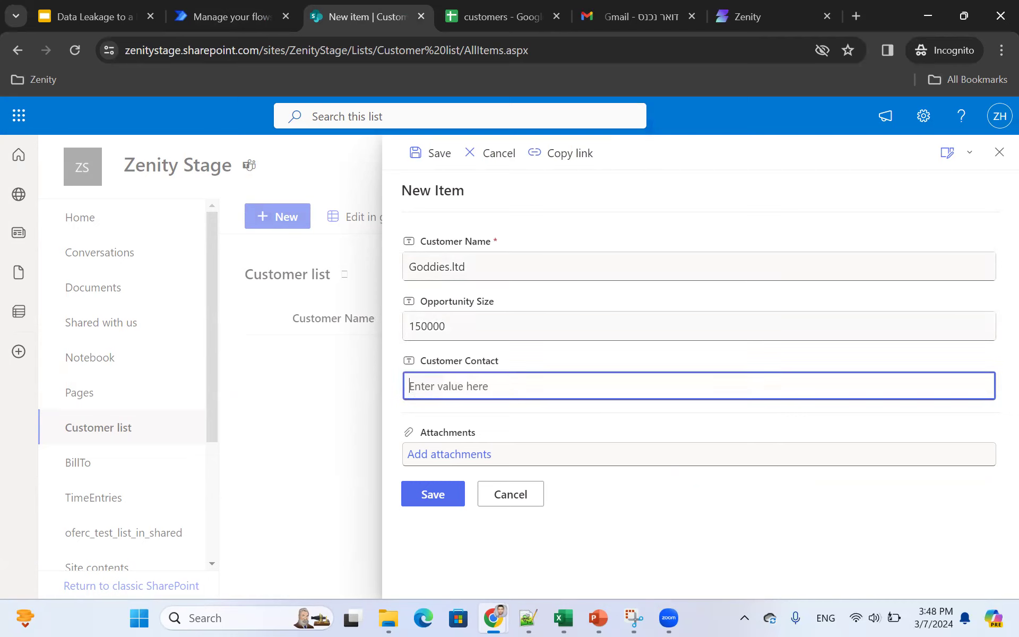
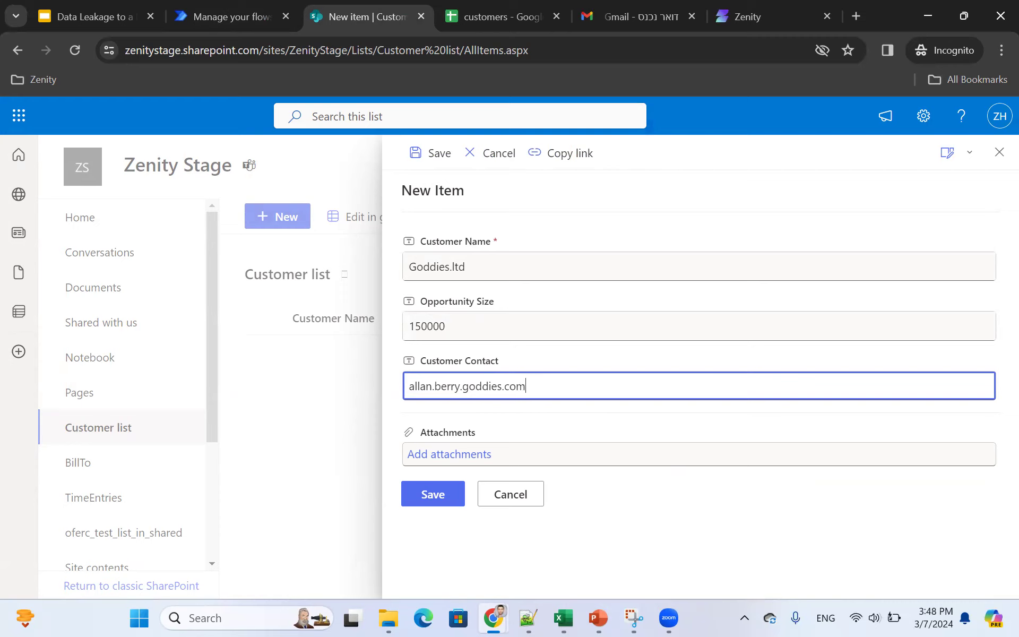
left_click(433, 494)
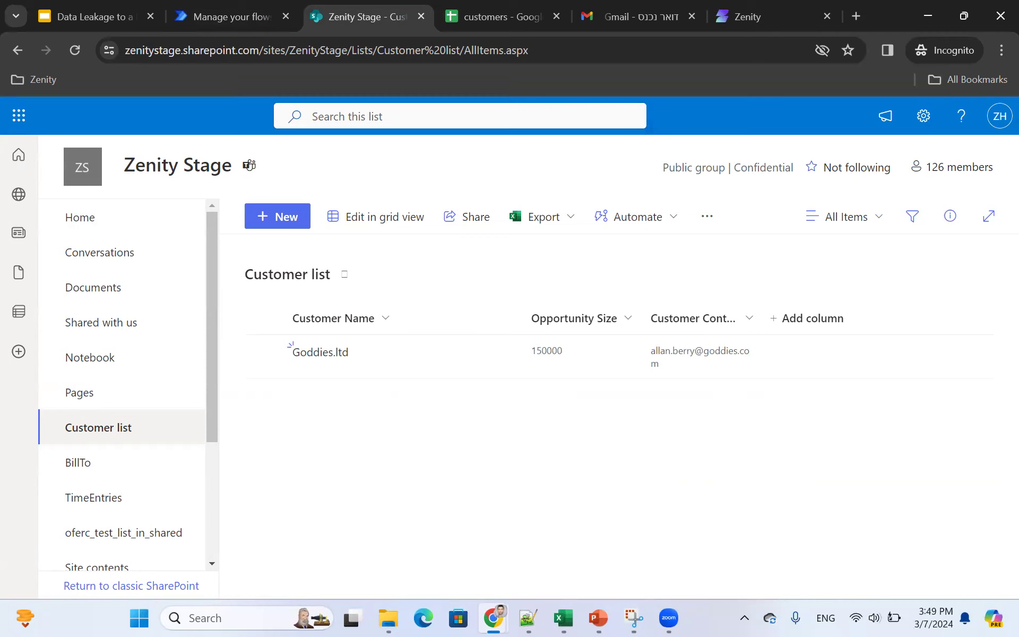
key("ctrl+shift+Tab")
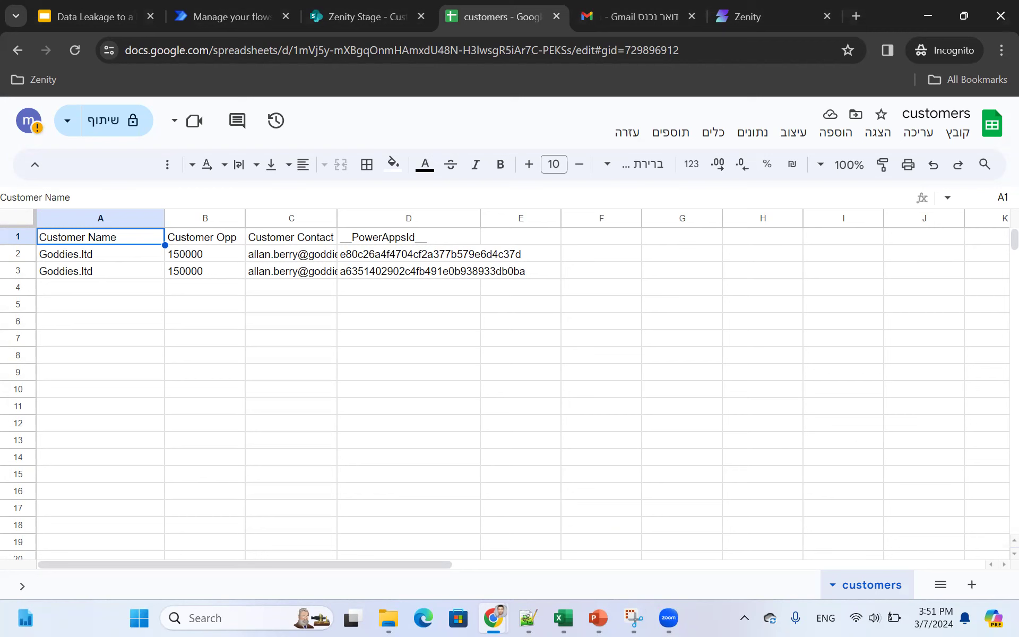
Step: Switch to the Zenity tab showing the Inventory of 3,066 active resources
left_click(747, 17)
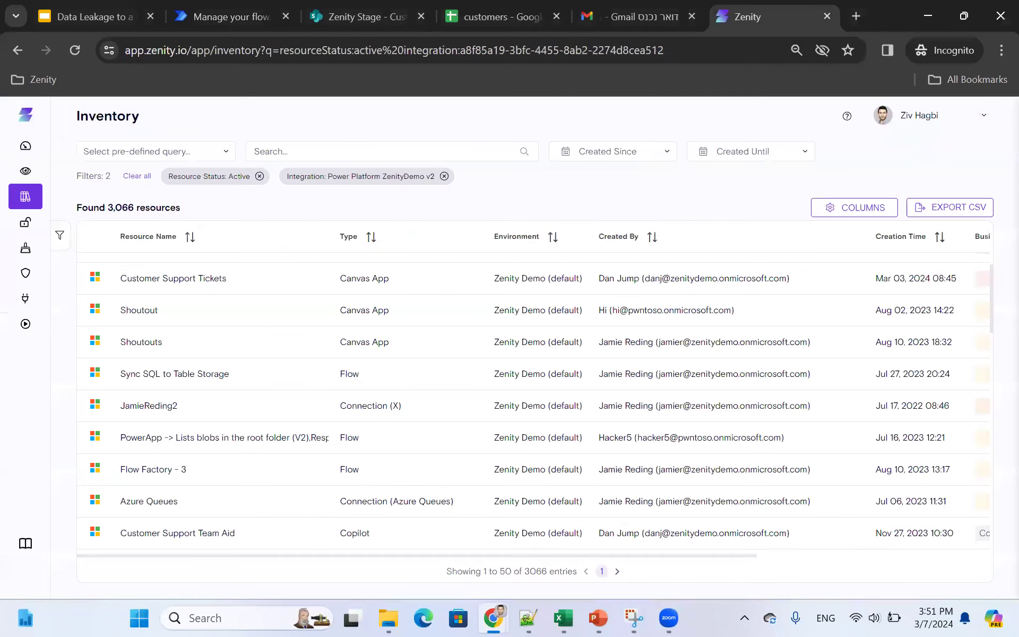